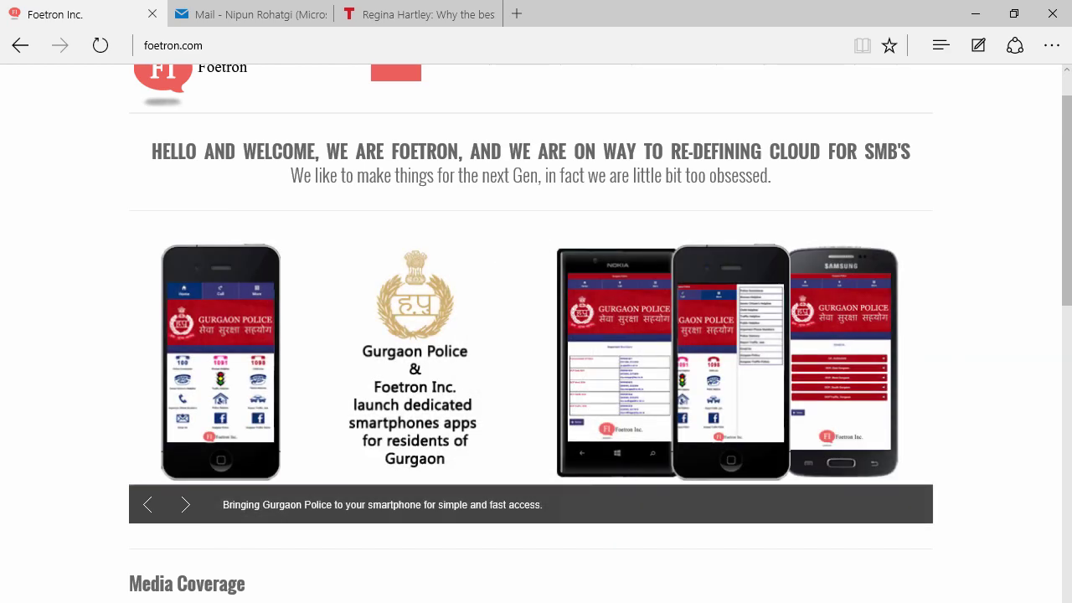
- Search the computer for "skype" and open Skype for Business 2015
key(super)
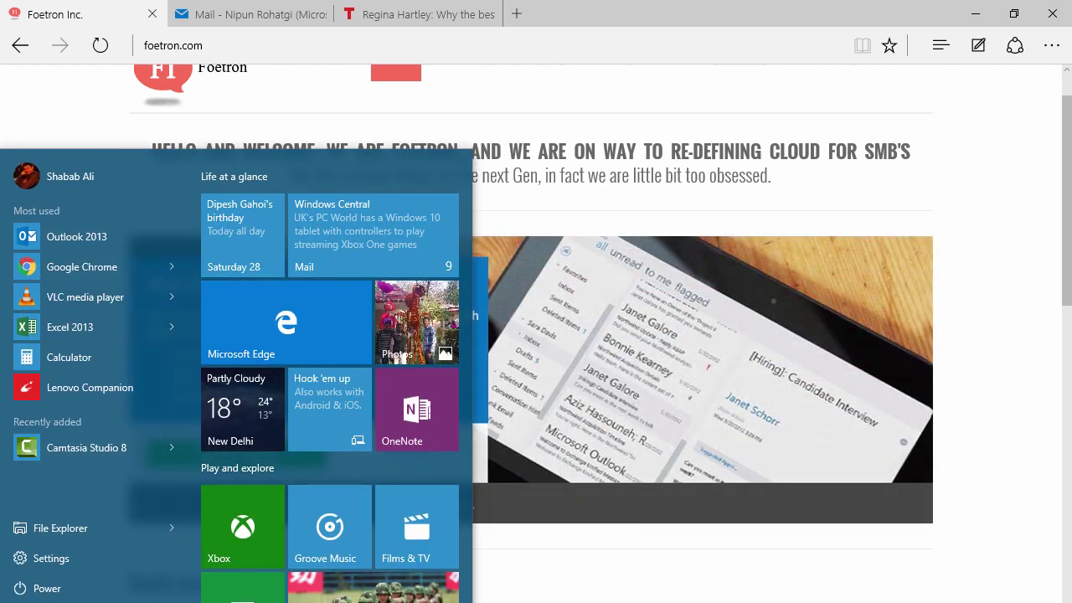
key(super)
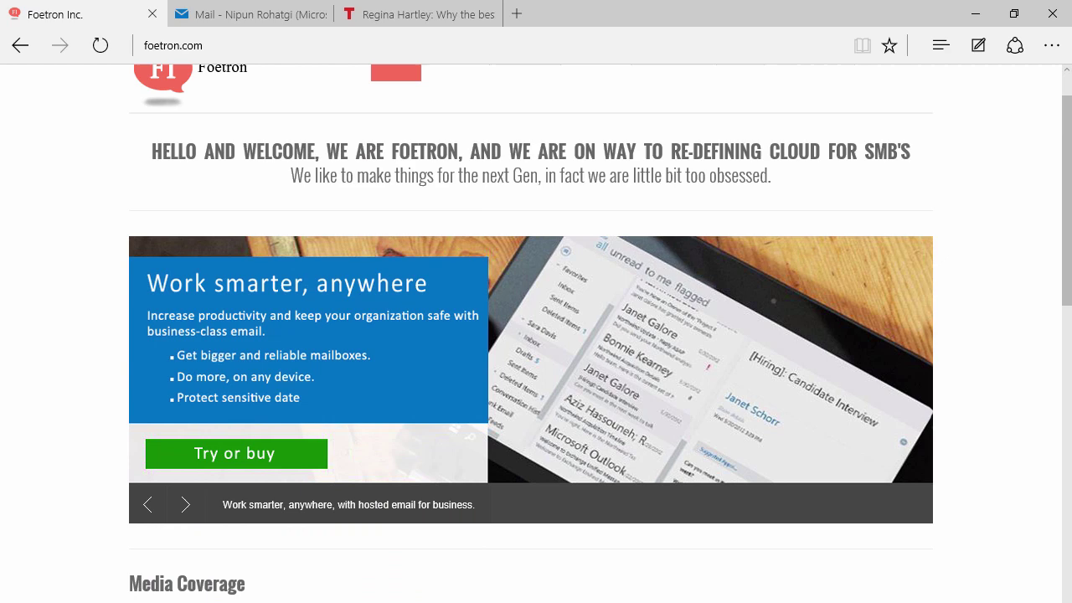
key(super)
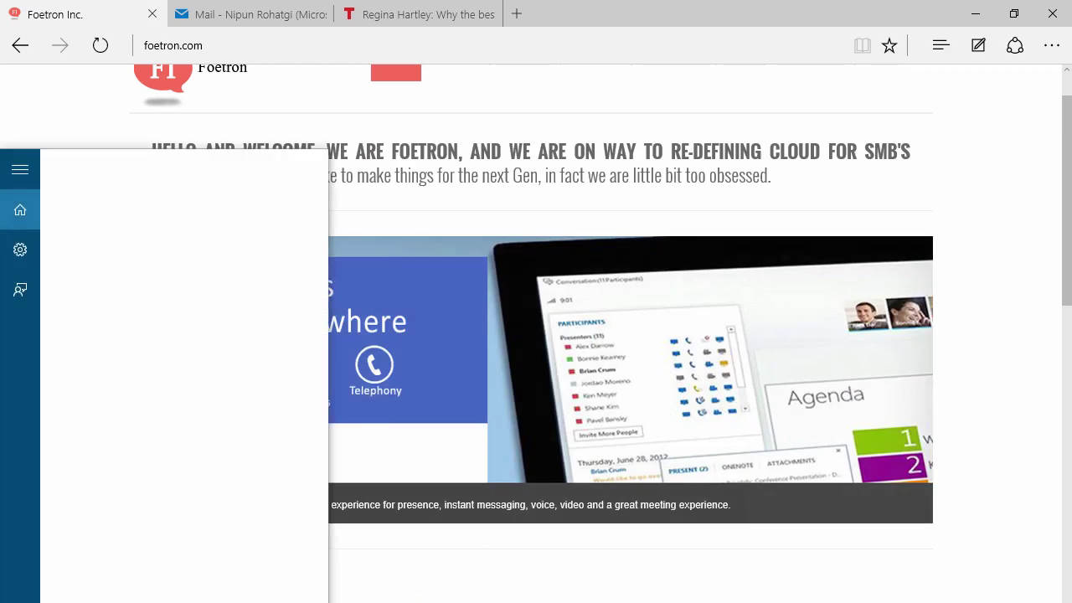
text(skyp)
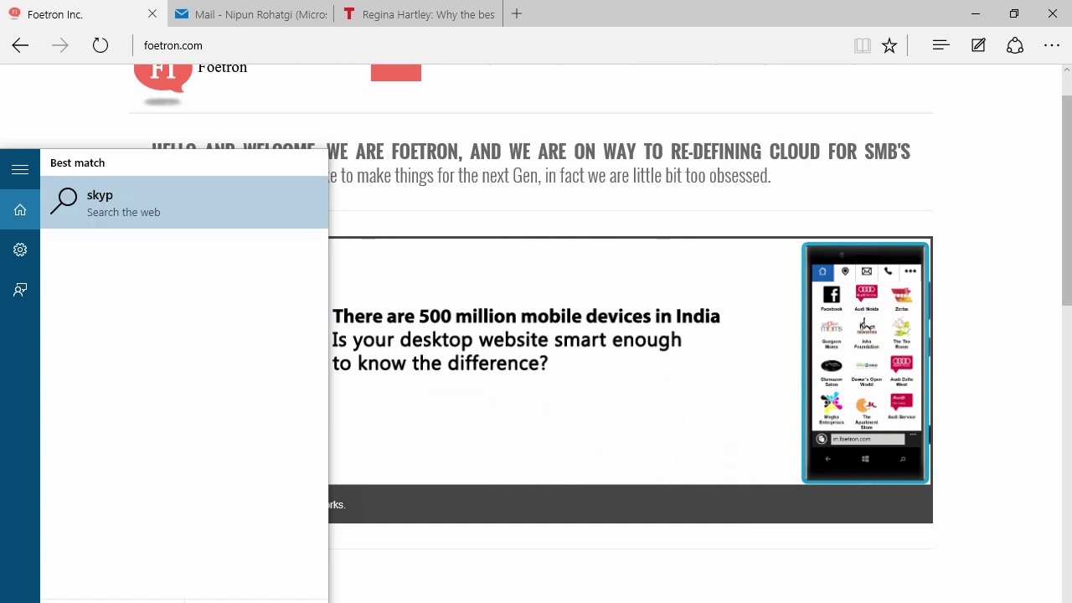
text(e)
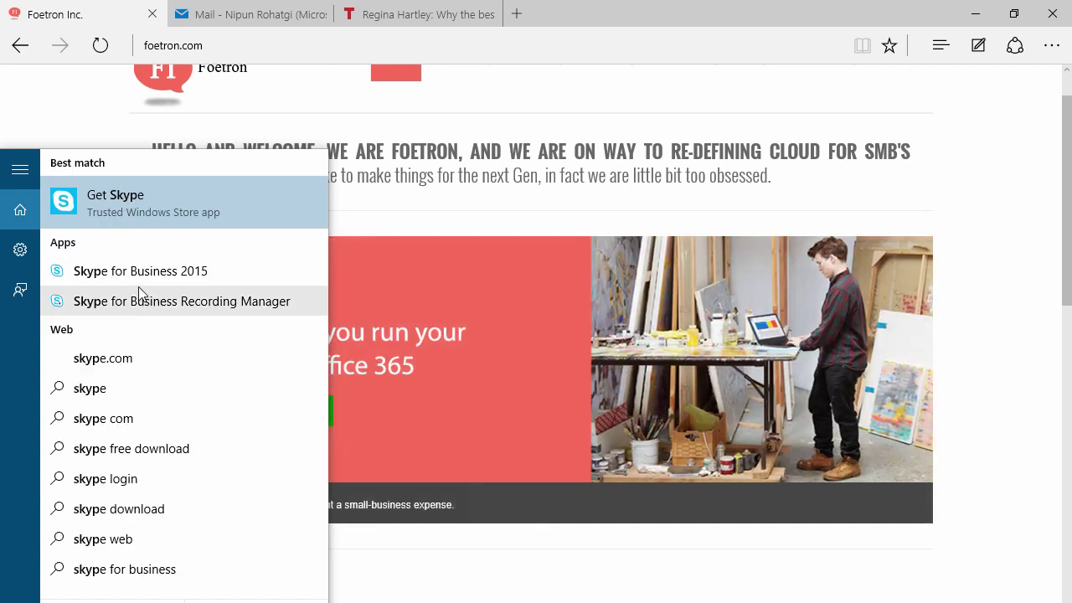
click(141, 271)
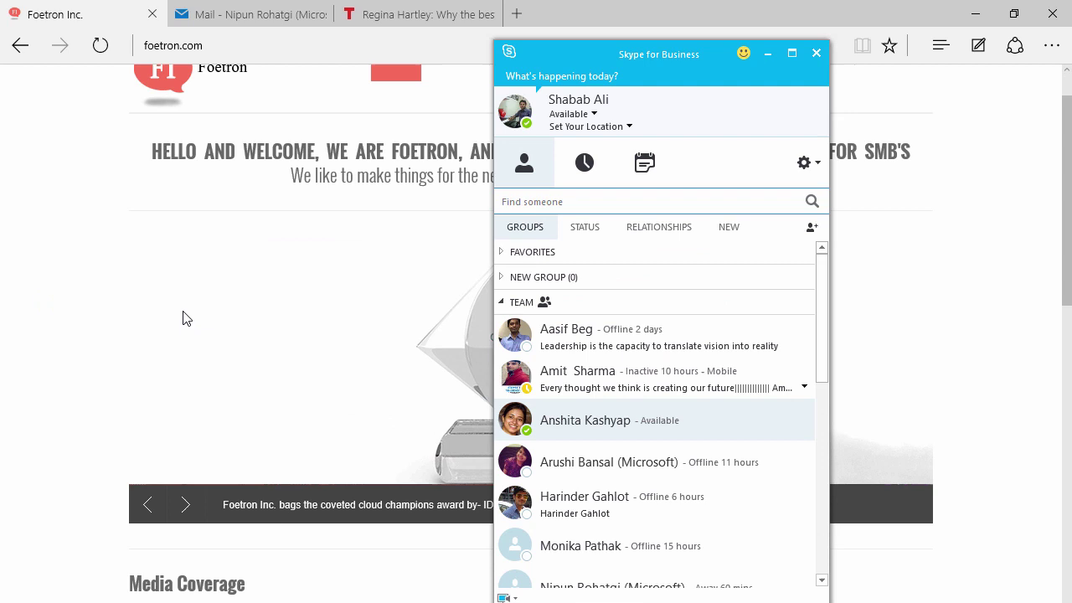
- Open a conversation with the available contact in the Team group
scroll(634, 411, down, 2)
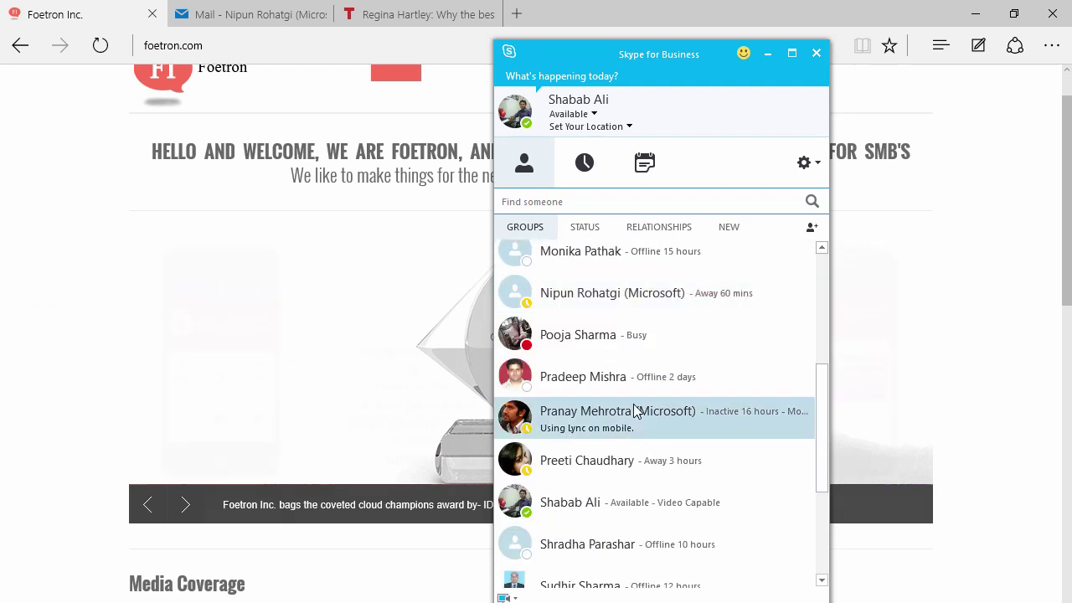
scroll(634, 411, up, 3)
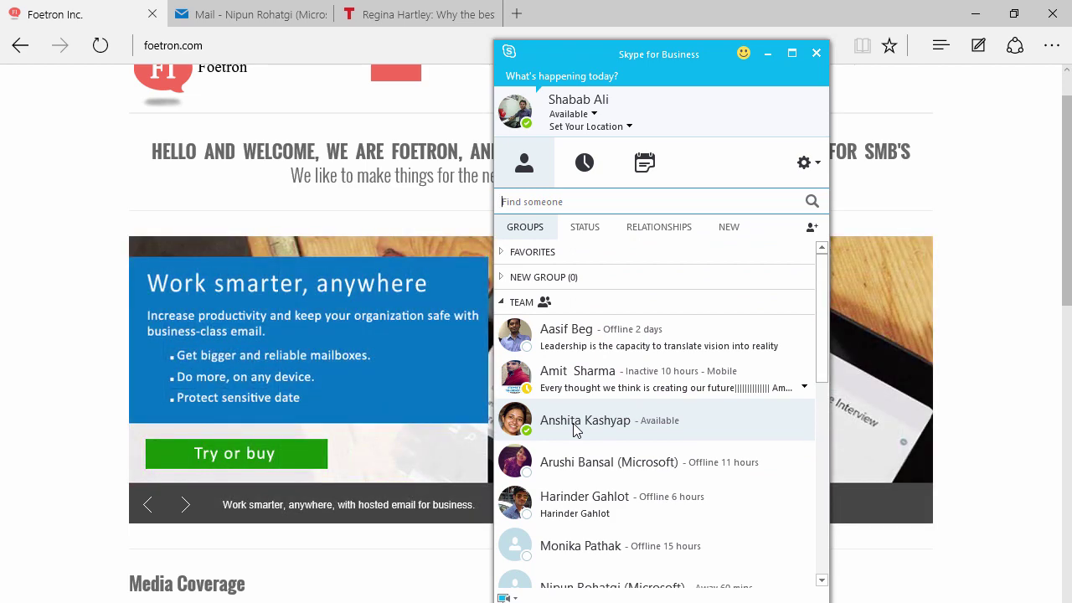
double_click(574, 427)
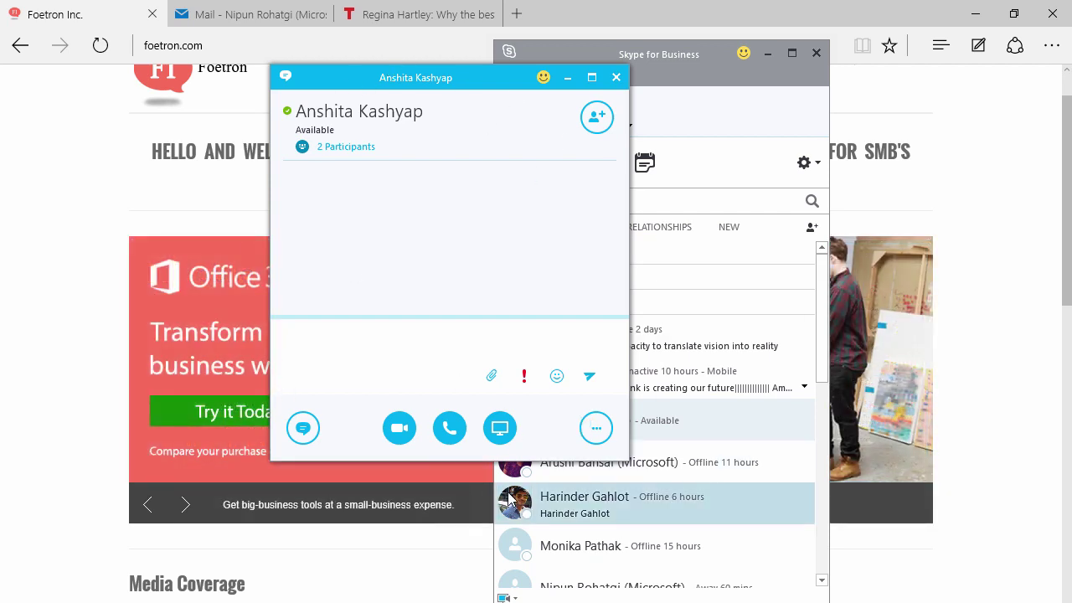
- Start a blank whiteboard in the conversation and move the conversation window so its drawing tools are fully in view
click(497, 427)
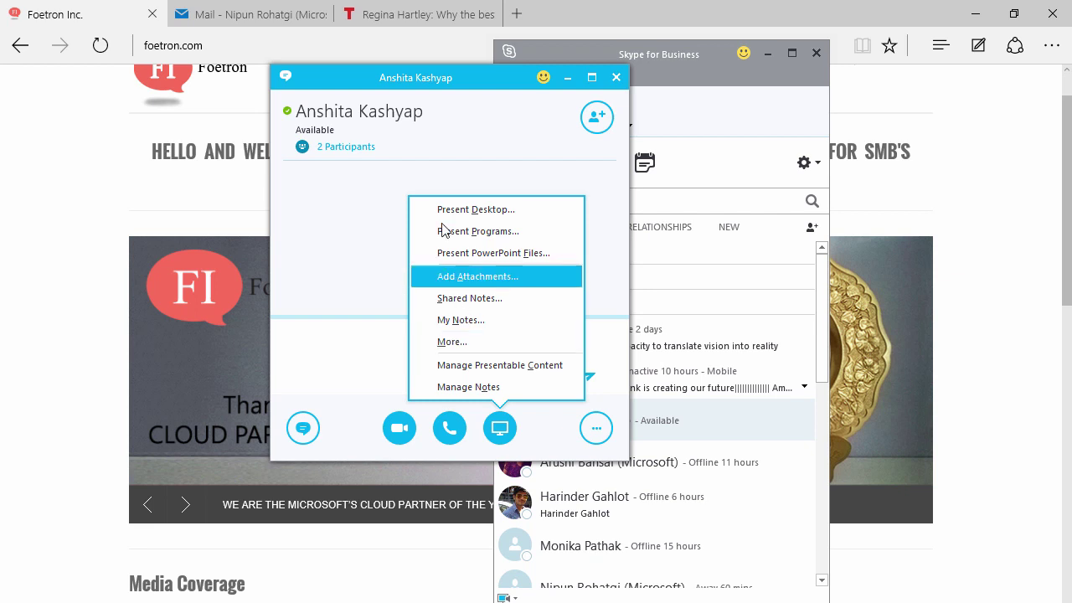
click(462, 345)
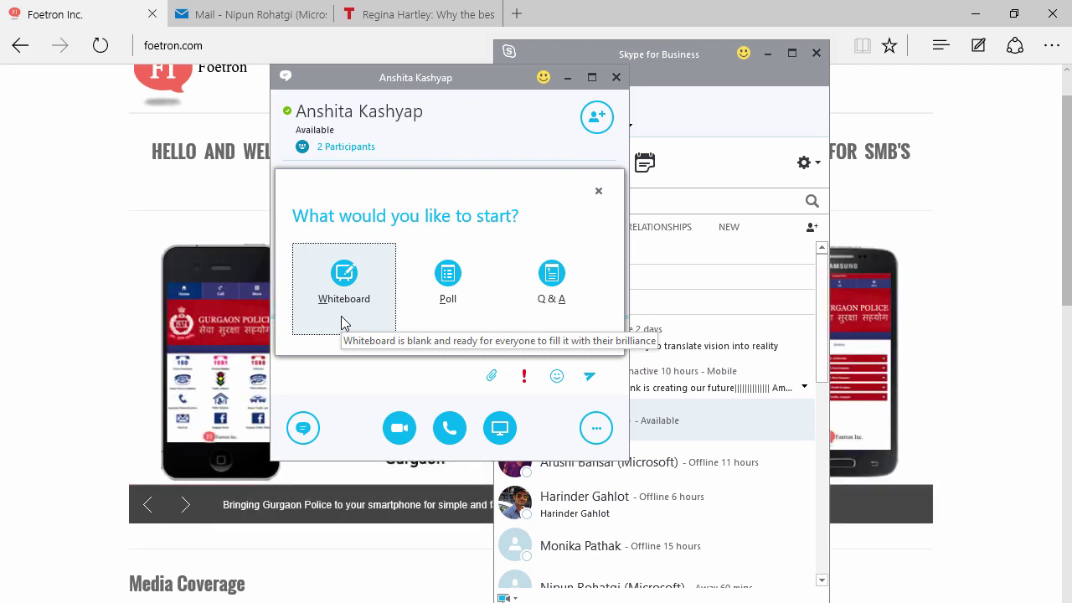
click(341, 323)
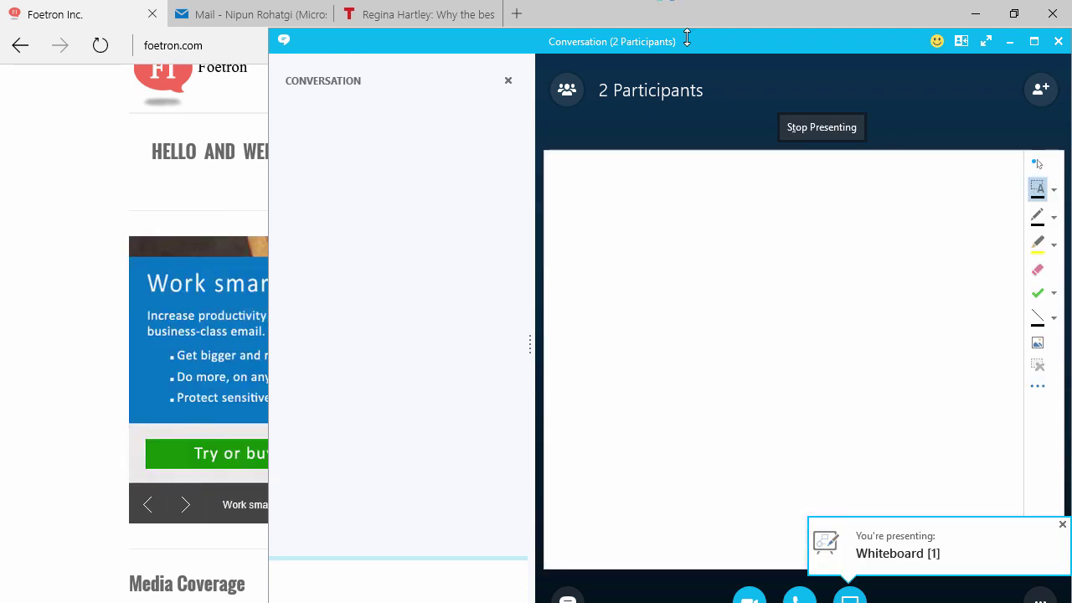
drag(681, 48, 456, 24)
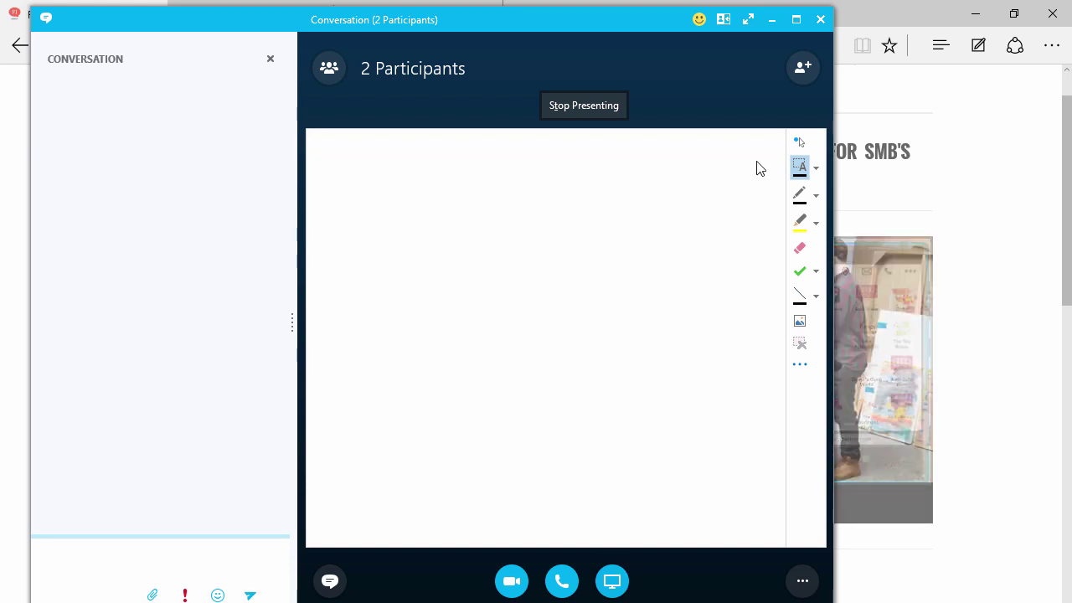
- Draw an open loop in the whiteboard's upper-left area and handwrite "Foetron" below it with the black pen
click(801, 195)
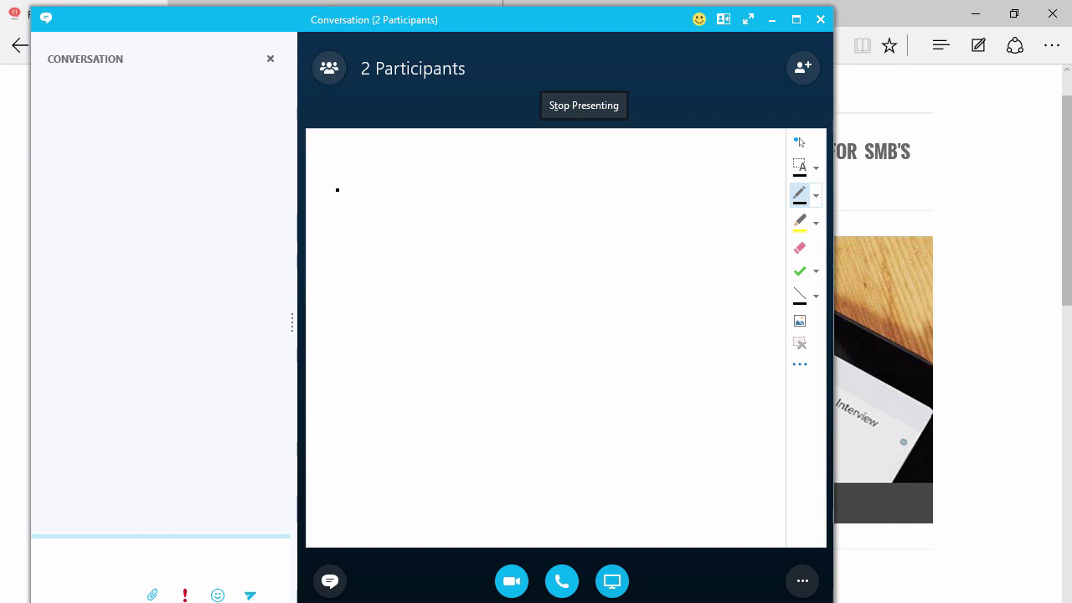
mouse_move(337, 190)
mouse_down()
mouse_move(402, 204)
mouse_move(359, 242)
mouse_move(360, 207)
mouse_up()
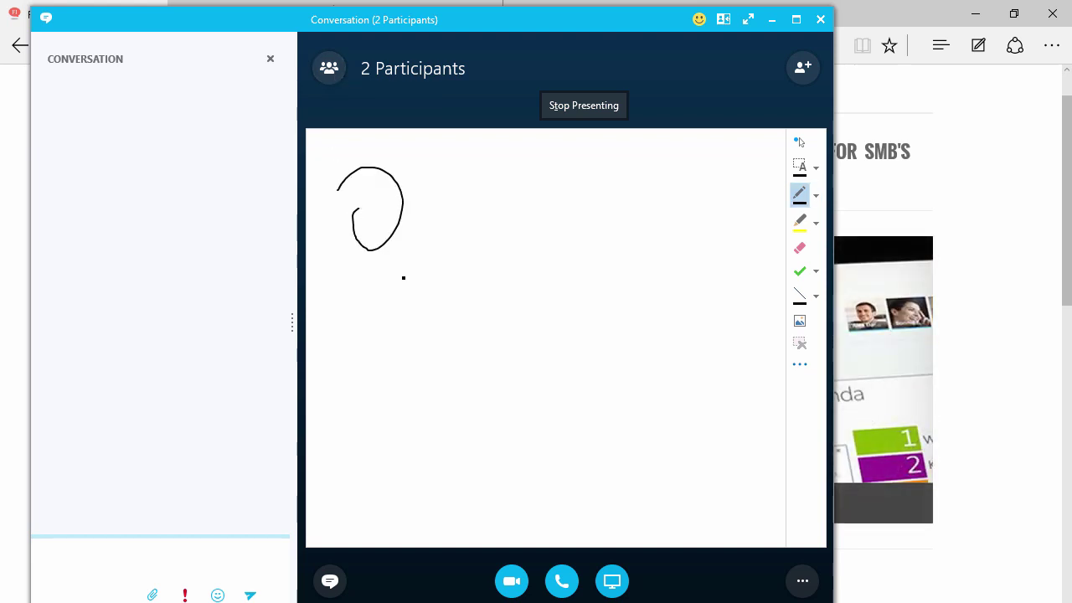
mouse_move(383, 417)
mouse_down()
mouse_move(405, 282)
mouse_move(553, 266)
mouse_up()
mouse_move(408, 344)
mouse_down()
mouse_move(490, 347)
mouse_move(528, 310)
mouse_move(555, 361)
mouse_move(600, 377)
mouse_move(653, 378)
mouse_move(658, 388)
mouse_up()
drag(476, 306, 596, 323)
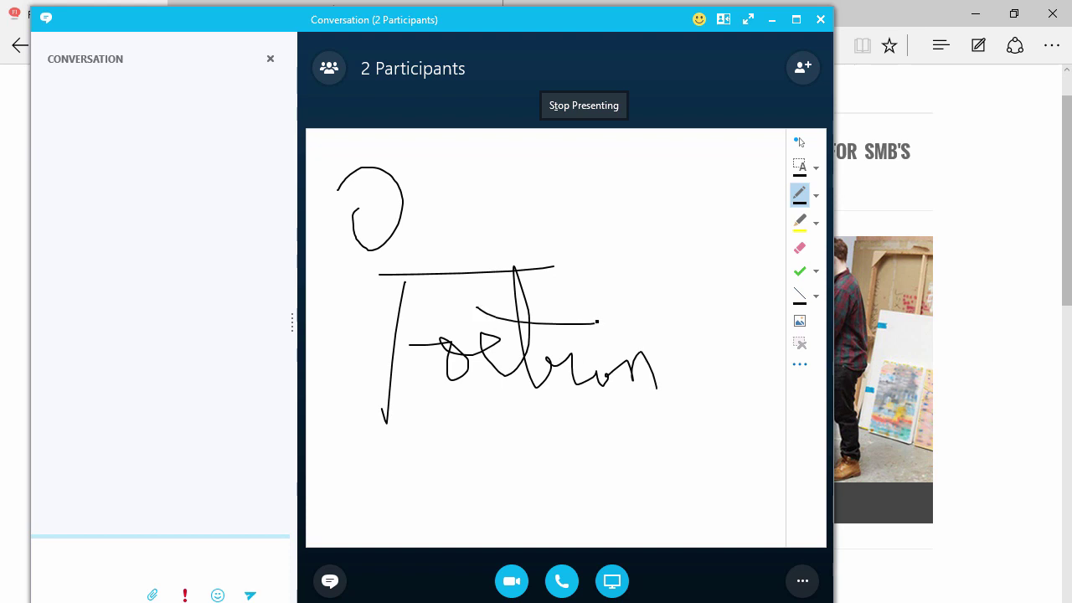
click(799, 368)
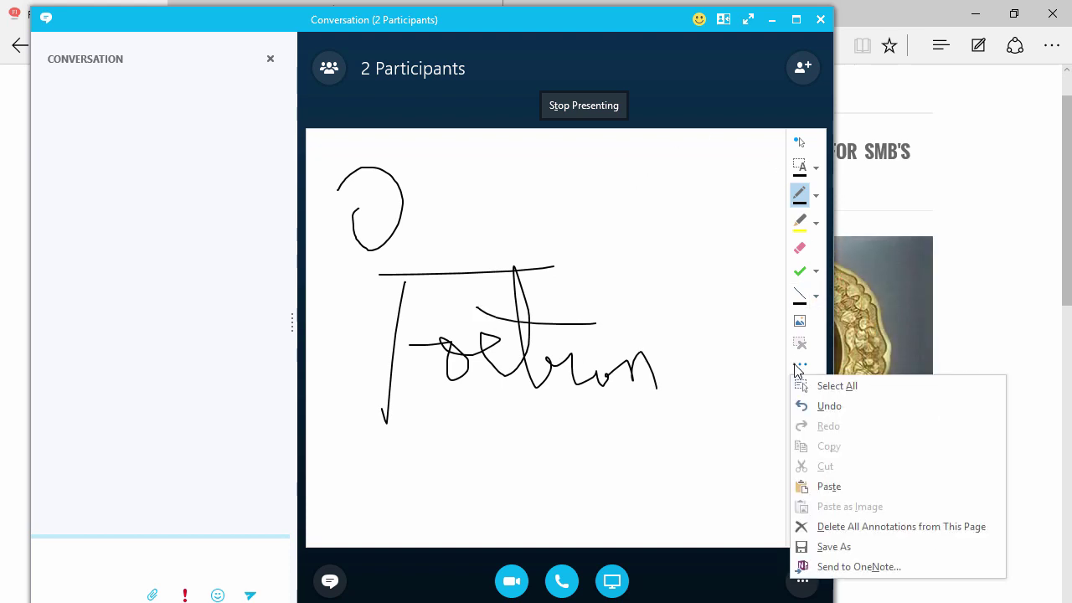
click(797, 368)
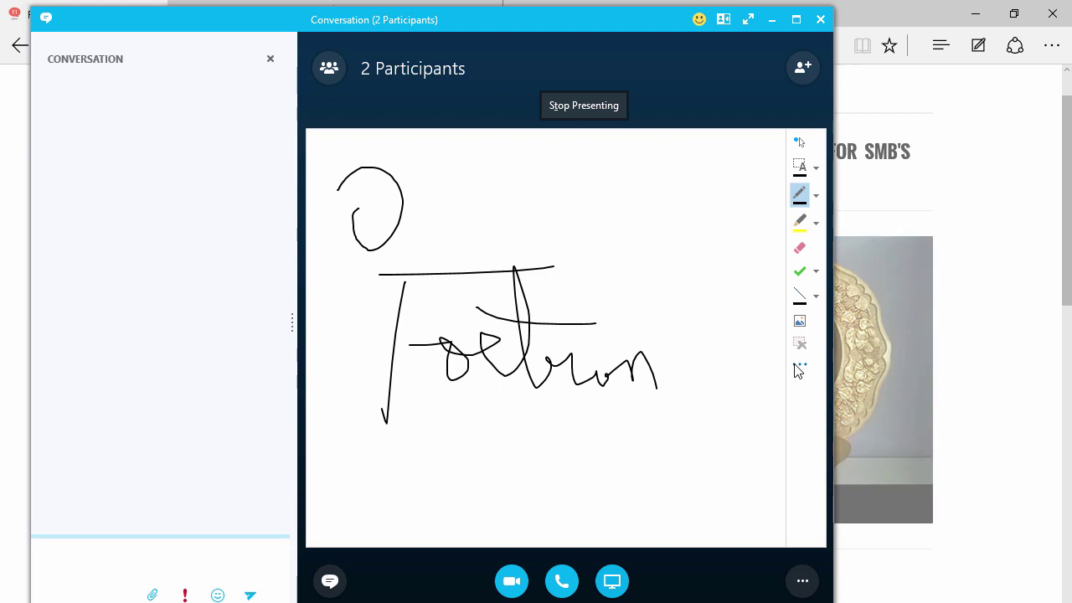
click(802, 320)
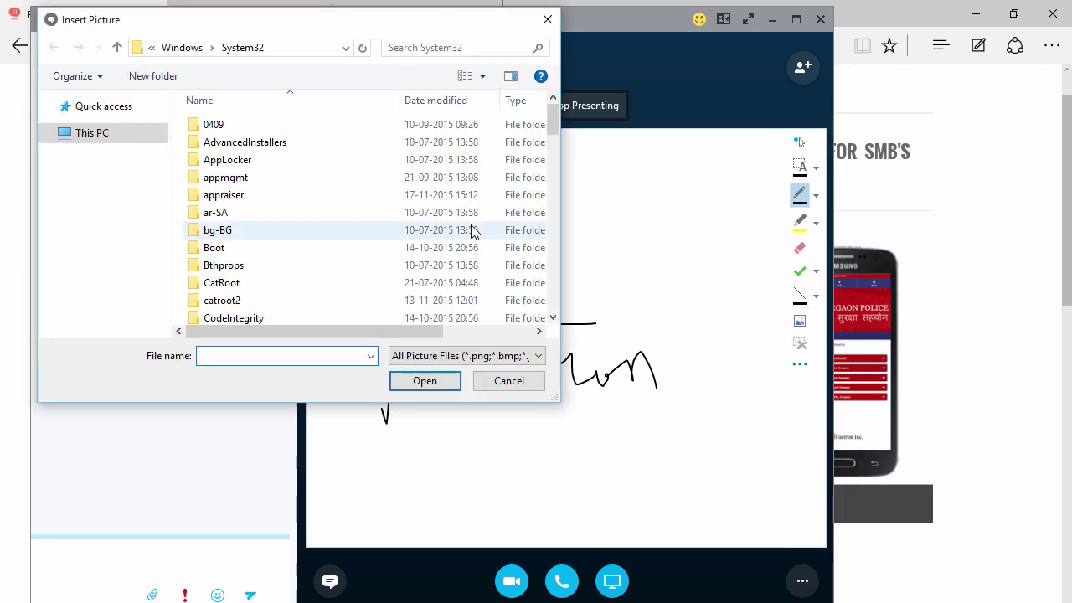
scroll(471, 232, down, 2)
scroll(470, 231, down, 15)
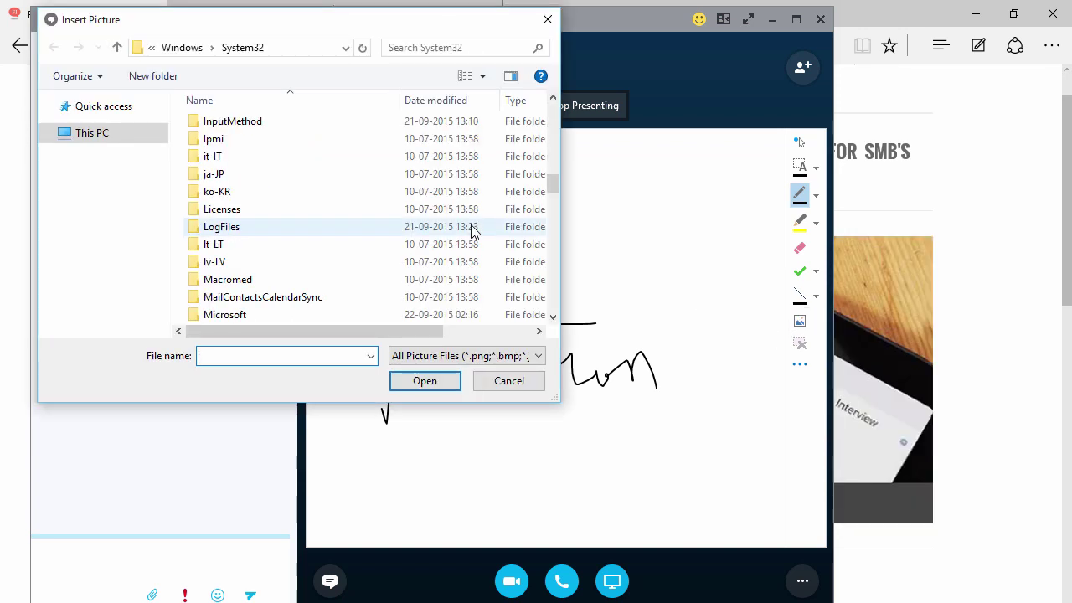
scroll(471, 232, down, 20)
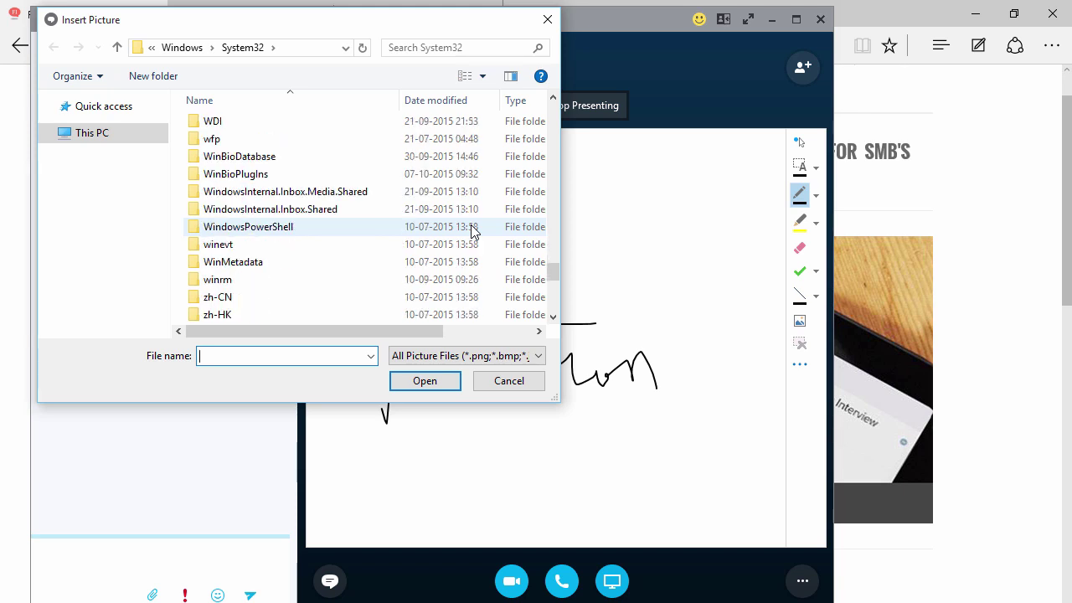
scroll(472, 232, down, 3)
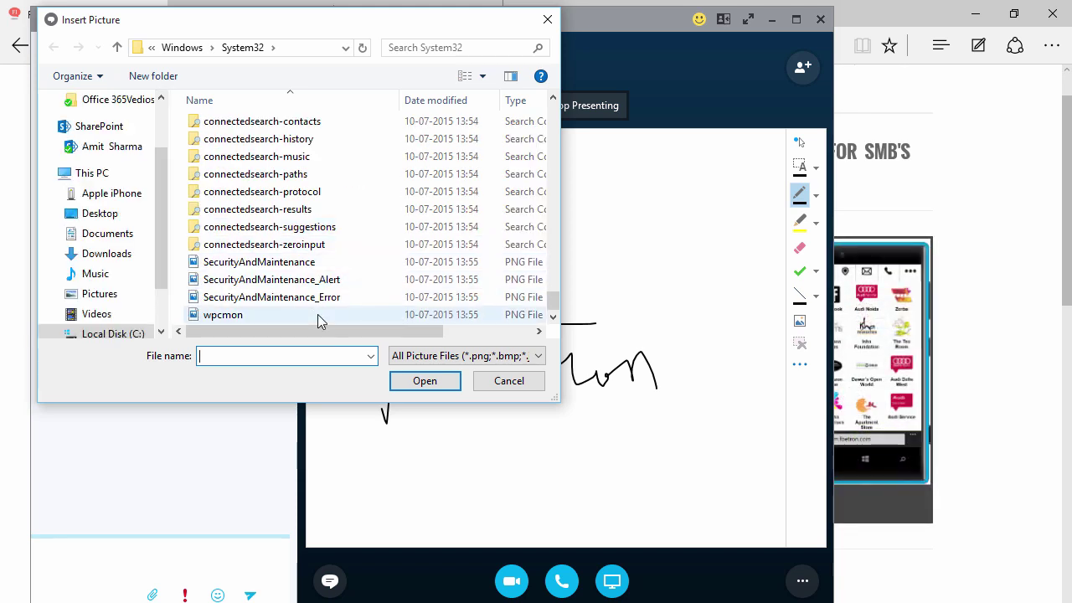
click(546, 20)
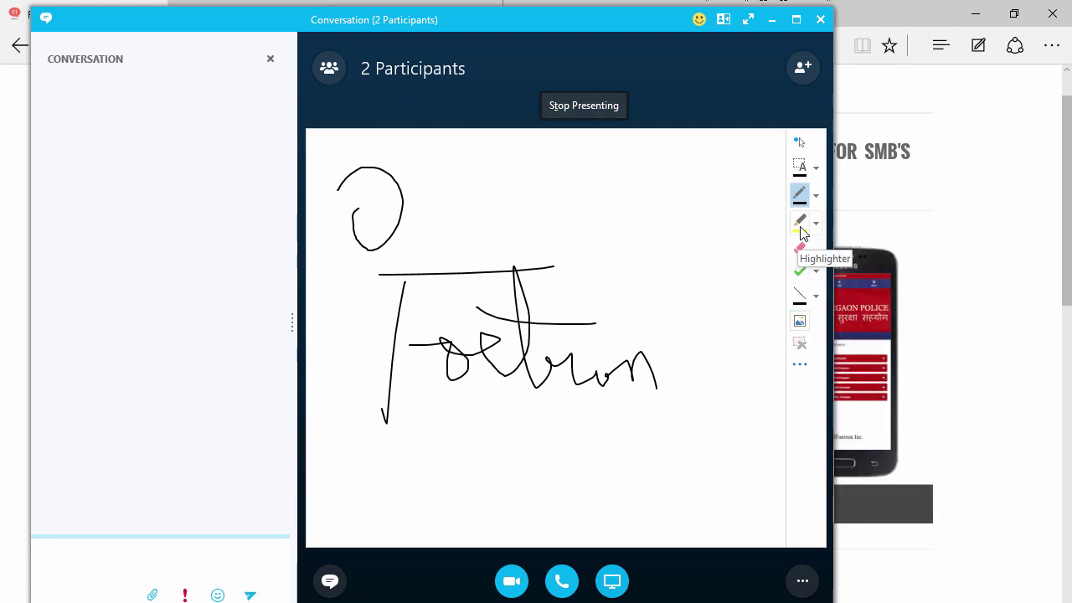
- Add the typed text "ni hbhbhbjbhjvvvgvgv" to the whiteboard in the empty area above the handwritten word
click(800, 165)
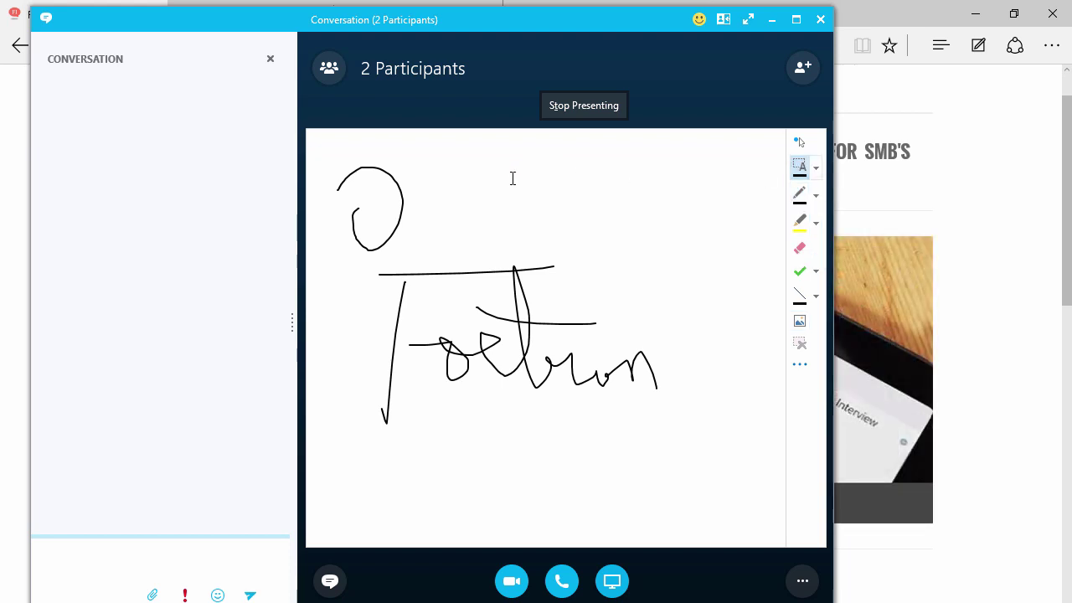
drag(513, 178, 648, 251)
click(524, 210)
text(n)
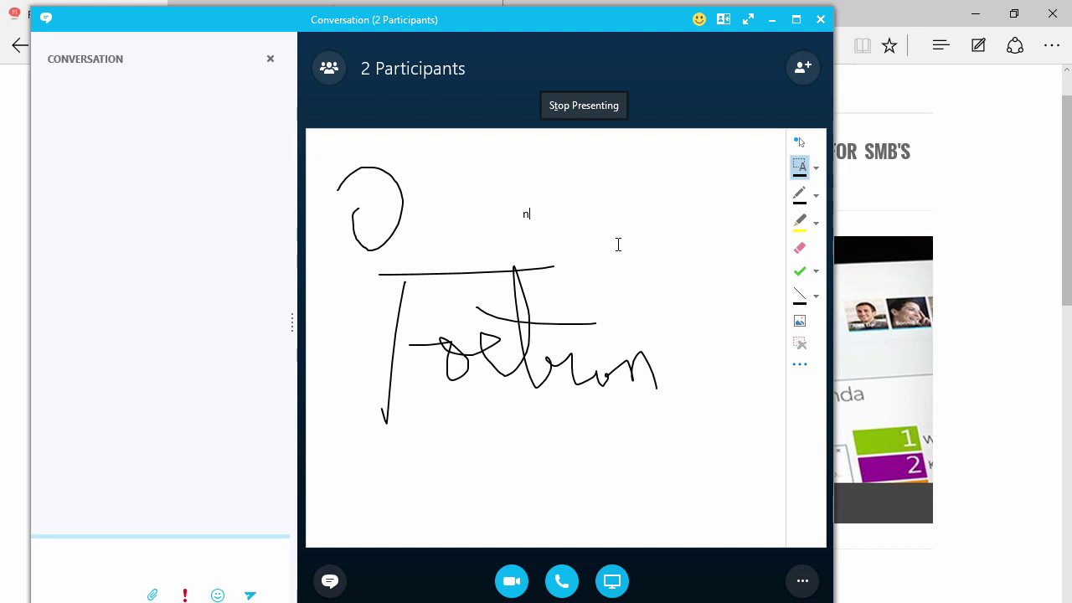
text(i hbhbhbjbhjvvvg)
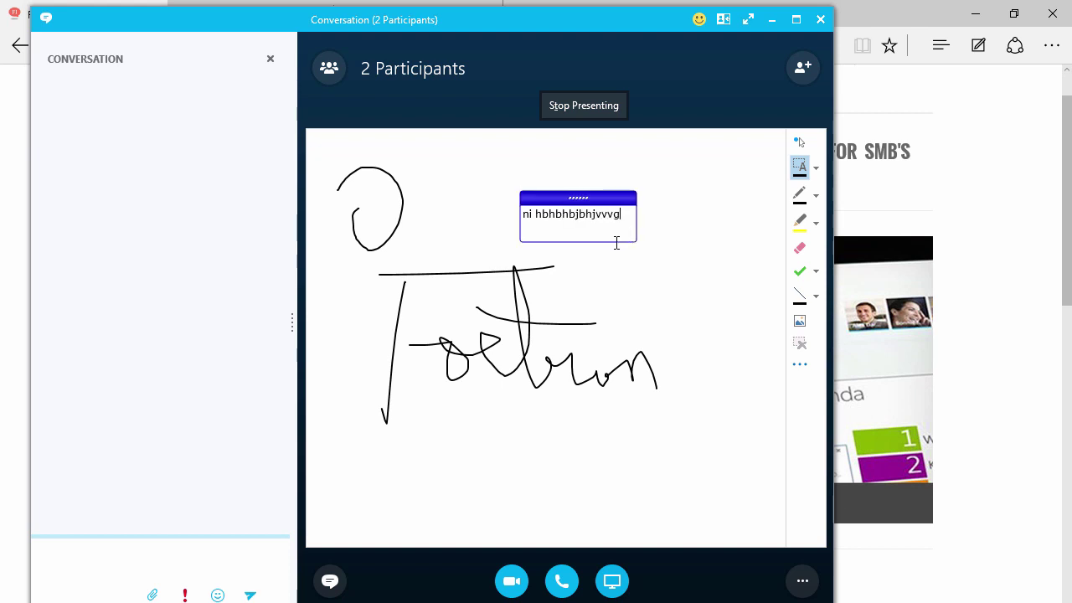
text(vgv)
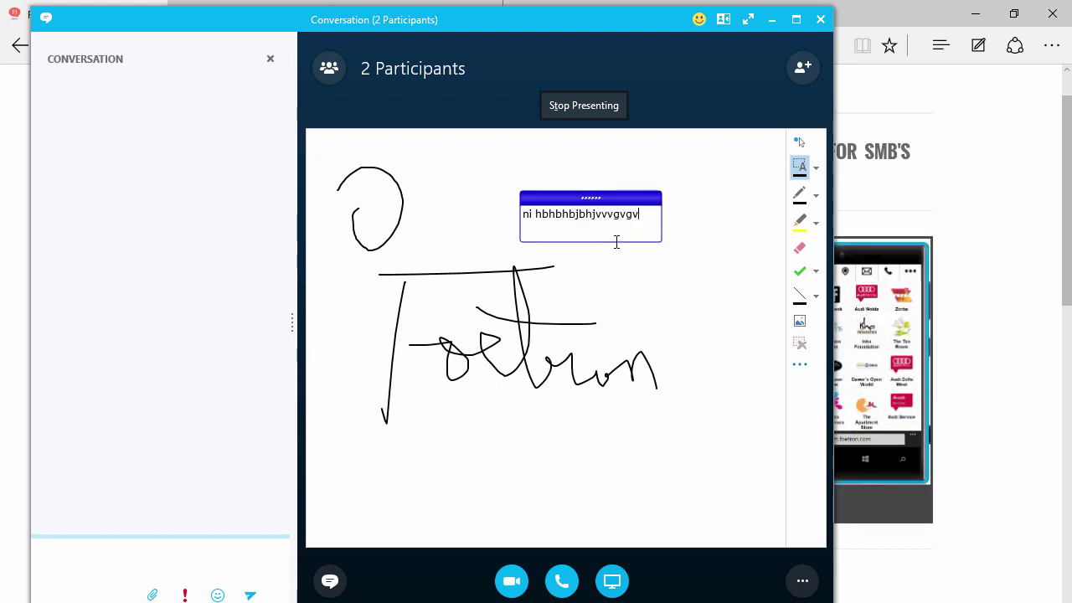
- Delete all the typed text above the handwritten word and leave the empty text box
key(BackSpace)
key(BackSpace)
key(BackSpace)
key(BackSpace)
key(BackSpace)
key(BackSpace)
key(BackSpace)
key(BackSpace)
key(BackSpace)
key(BackSpace)
key(BackSpace)
key(BackSpace)
key(BackSpace)
key(BackSpace)
key(BackSpace)
key(BackSpace)
key(BackSpace)
key(BackSpace)
key(BackSpace)
key(BackSpace)
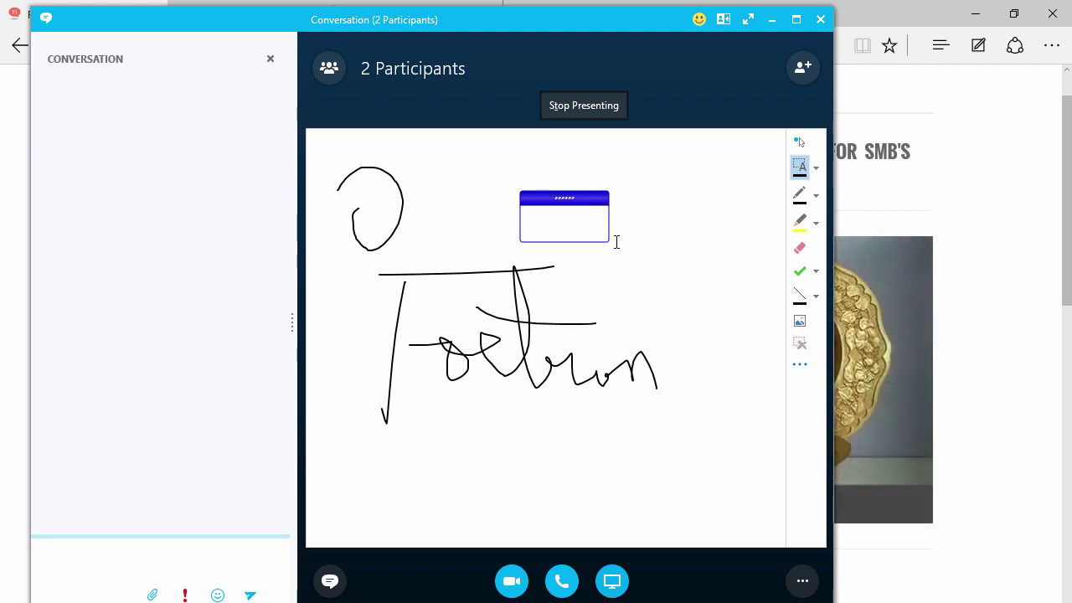
click(617, 242)
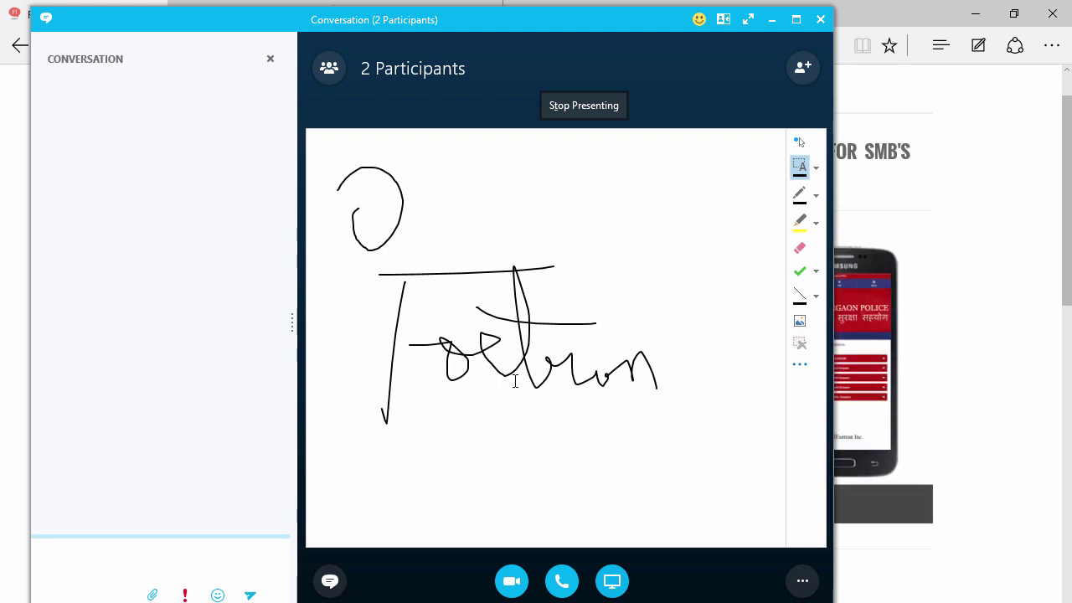